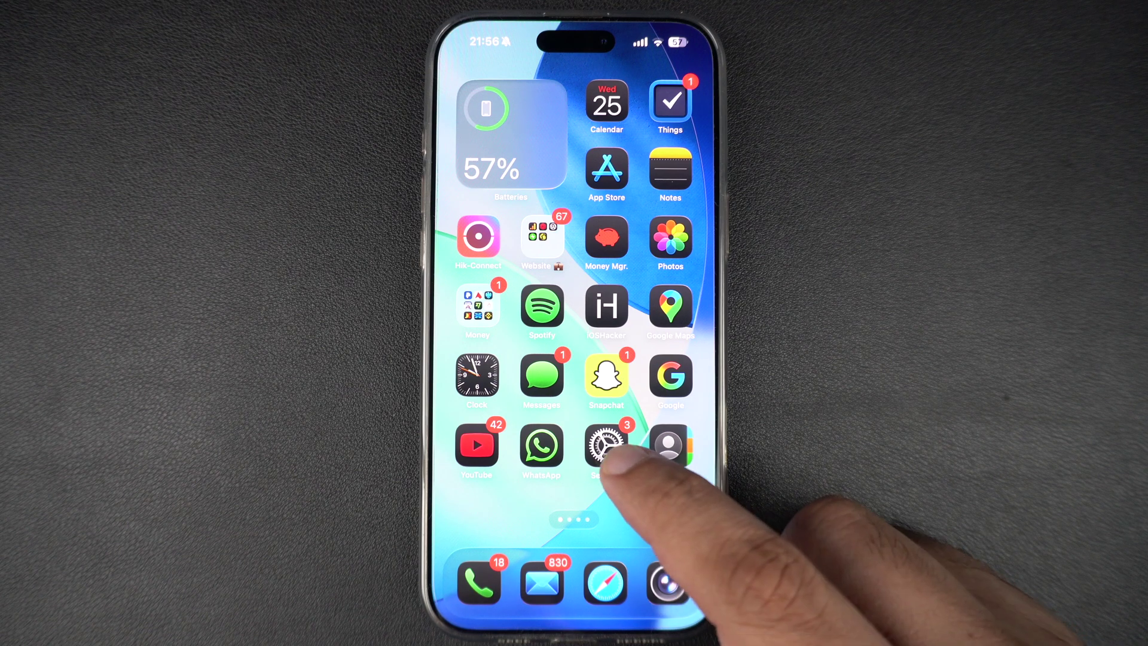
- Go to Settings > General > Screen Capture and switch Full-Screen Previews off
{"action": "left_click", "coordinate": [607, 446]}
{"action": "scroll", "coordinate": [629, 448], "scroll_direction": "down", "scroll_amount": 2}
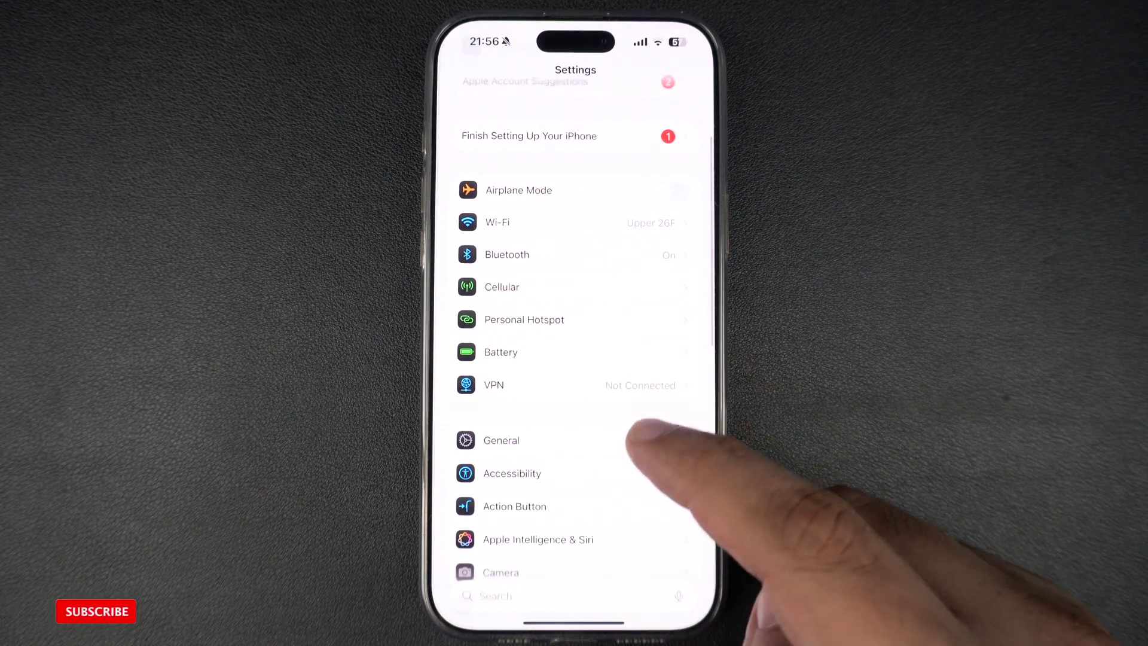
{"action": "left_click", "coordinate": [574, 440]}
{"action": "scroll", "coordinate": [629, 448], "scroll_direction": "down", "scroll_amount": 2}
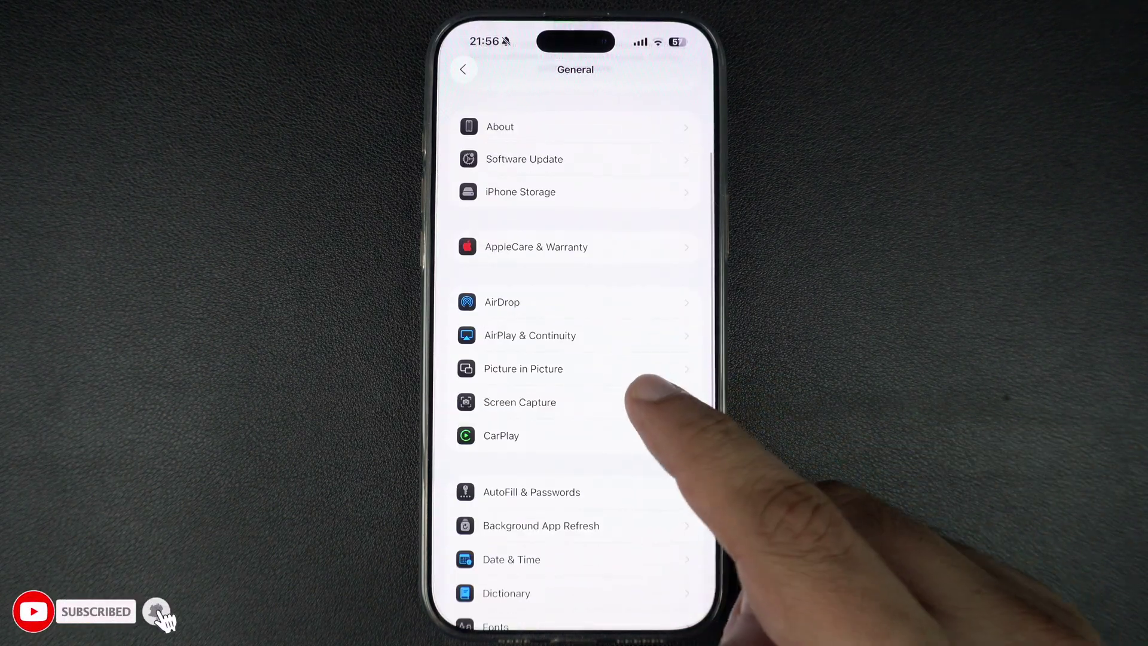
{"action": "left_click", "coordinate": [574, 402]}
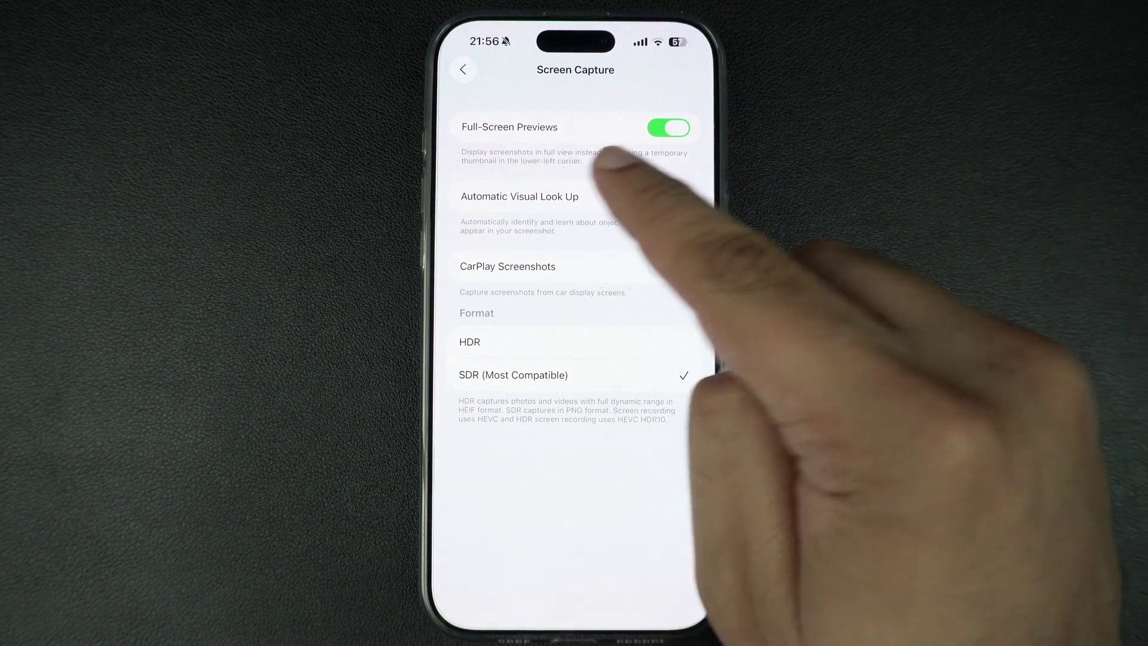
{"action": "left_click", "coordinate": [668, 128]}
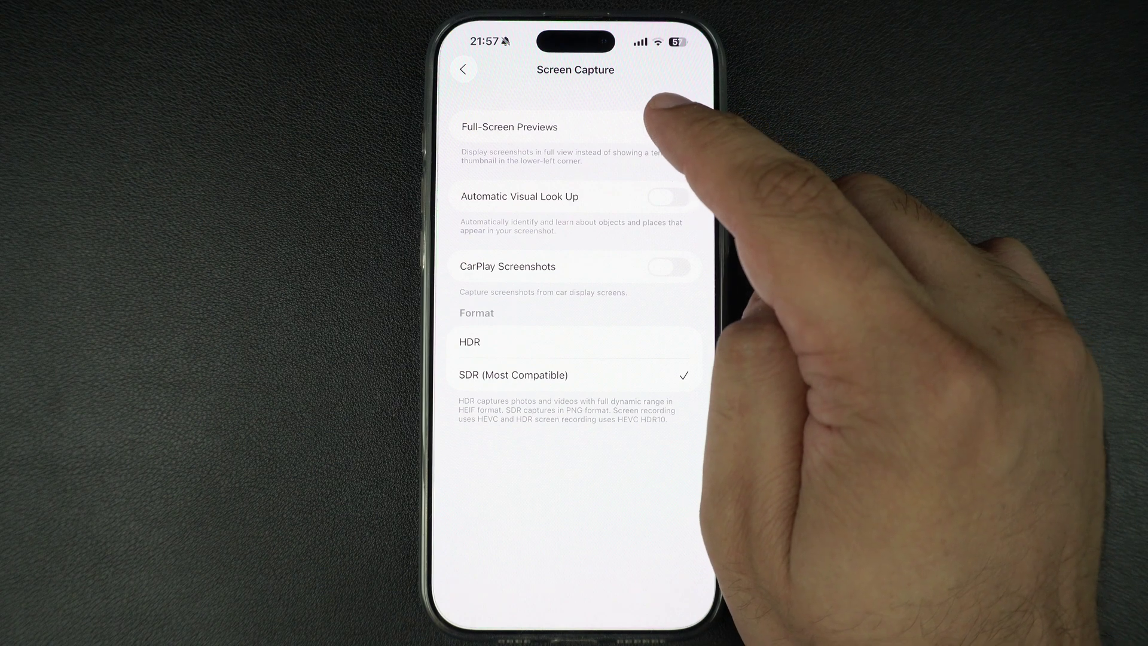
- Re-enable Full-Screen Previews, then take two test screenshots and discard each preview
{"action": "left_click", "coordinate": [669, 126]}
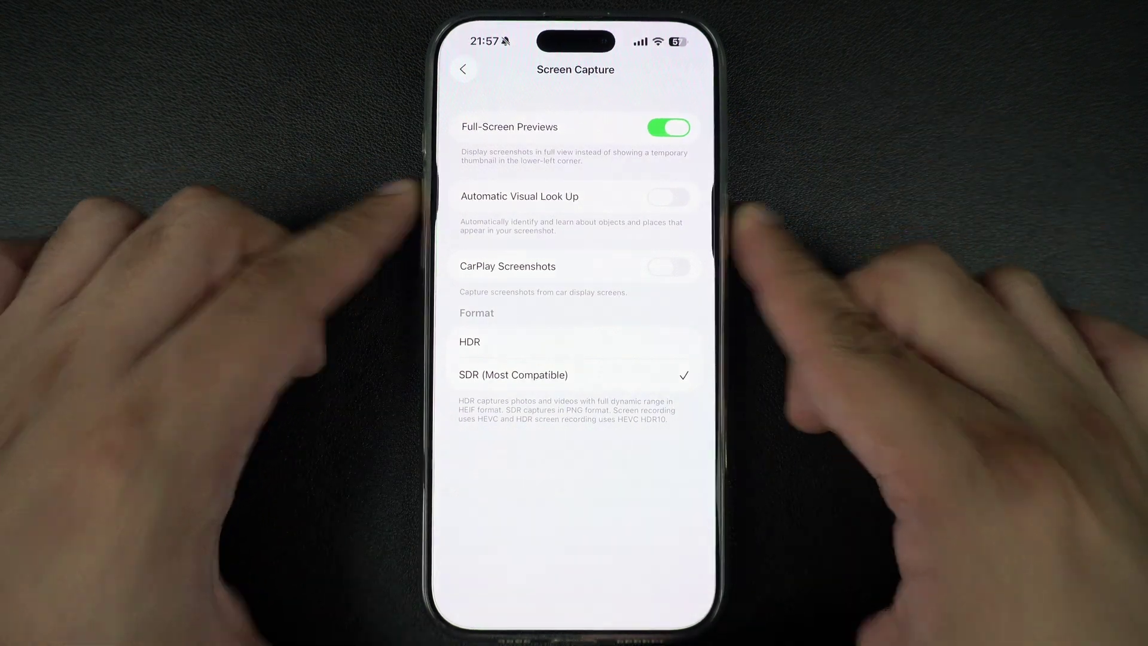
{"action": "key", "text": "super+shift+3"}
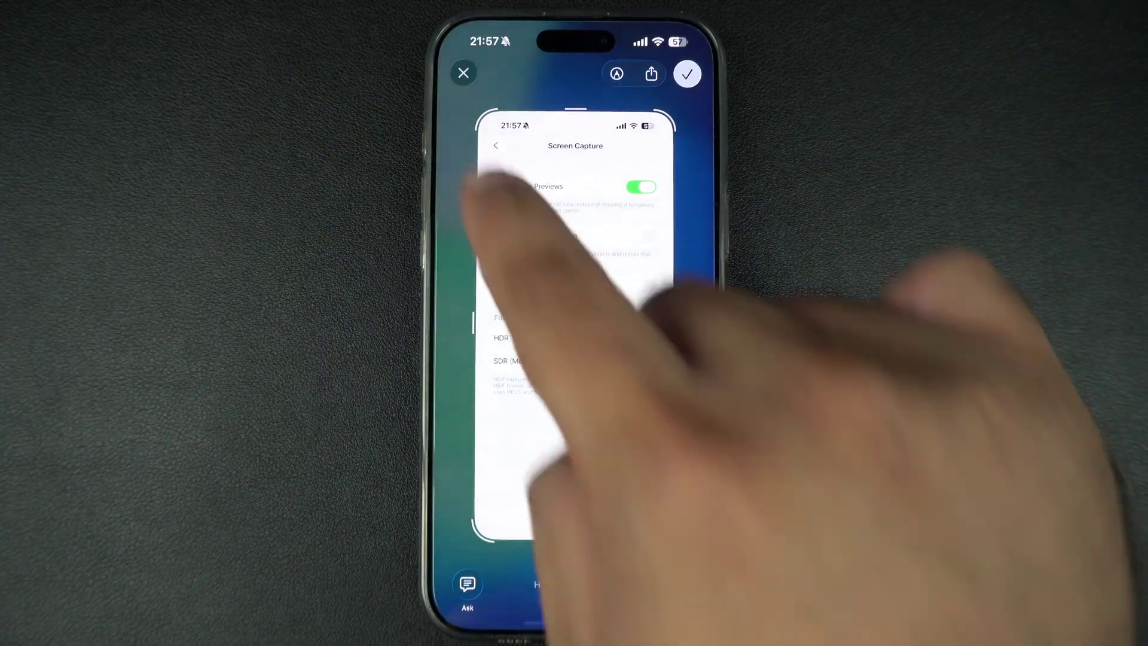
{"action": "left_click", "coordinate": [464, 73]}
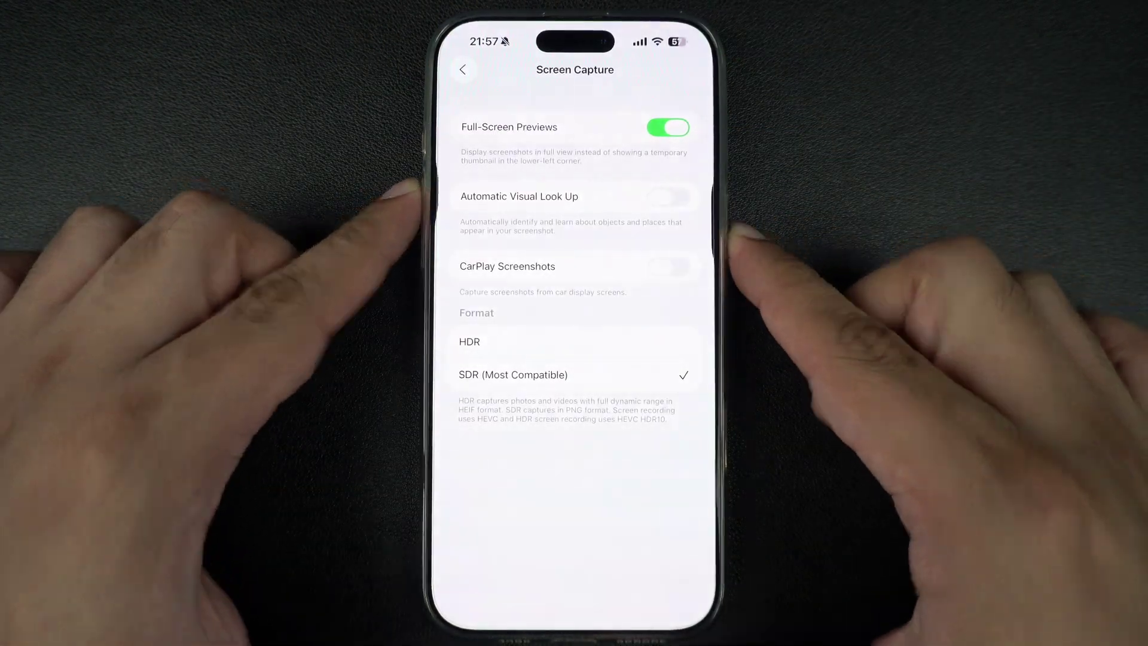
{"action": "key", "text": "super+shift+3"}
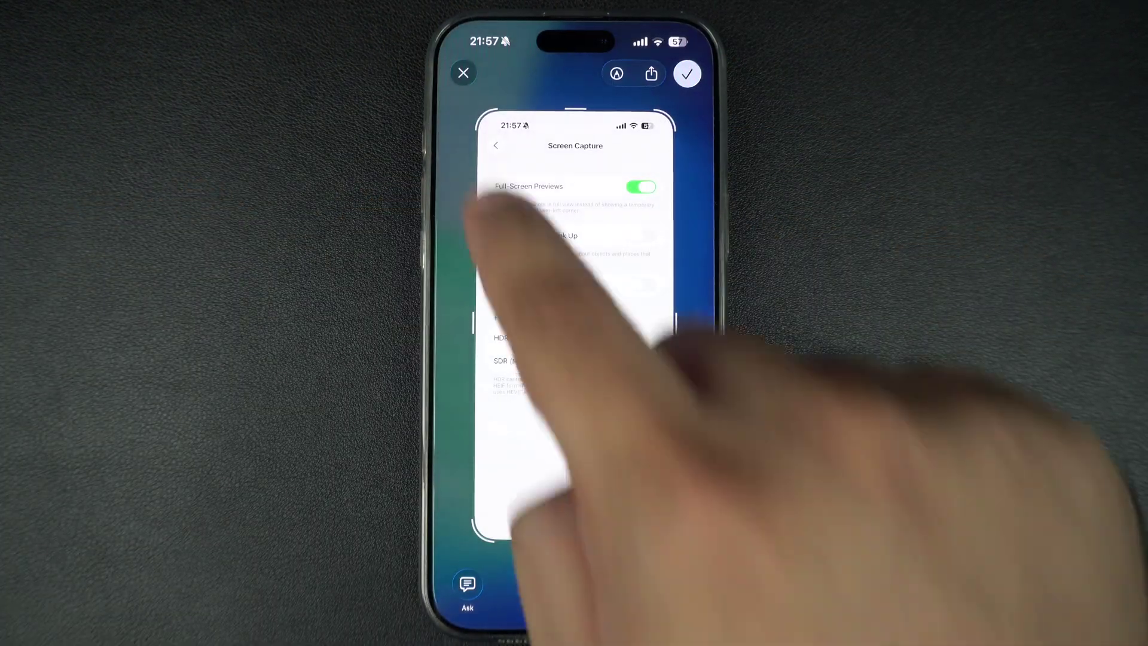
{"action": "left_click", "coordinate": [463, 72]}
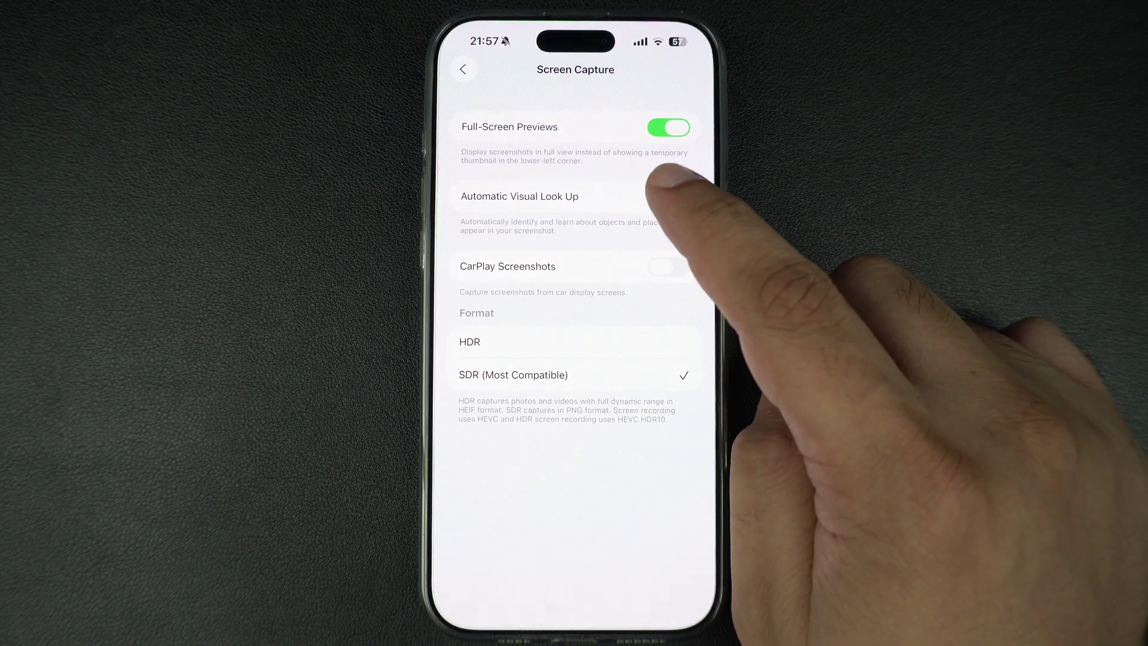
- Enable Automatic Visual Look Up, then take a test screenshot and dismiss its preview
{"action": "left_click", "coordinate": [668, 197]}
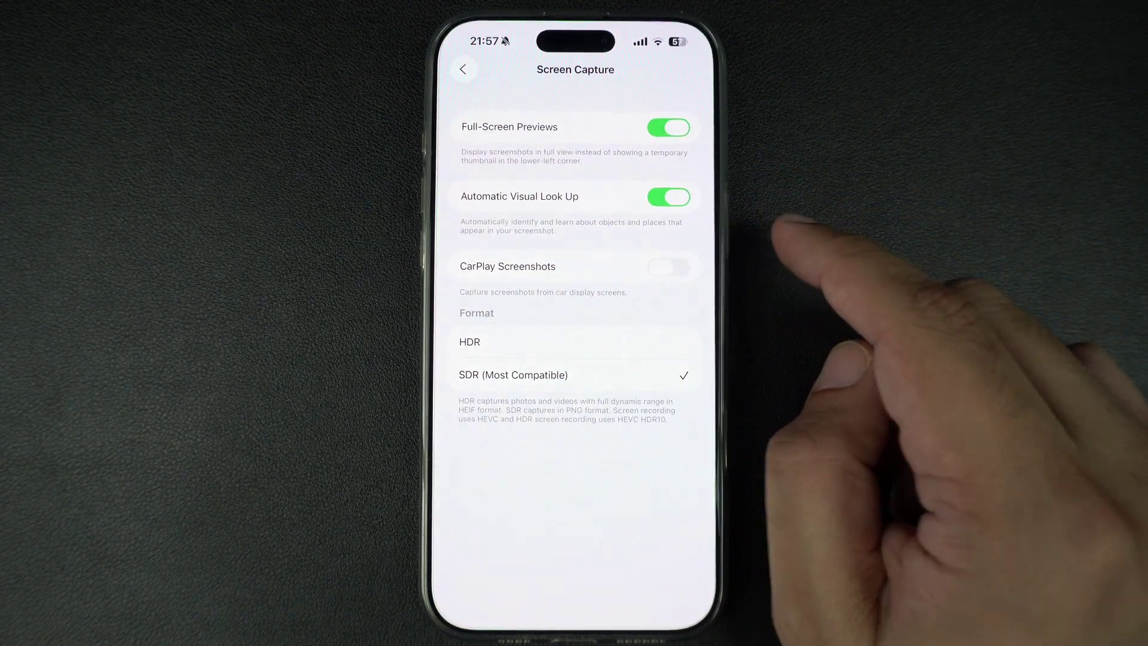
{"action": "key", "text": "super+shift+3"}
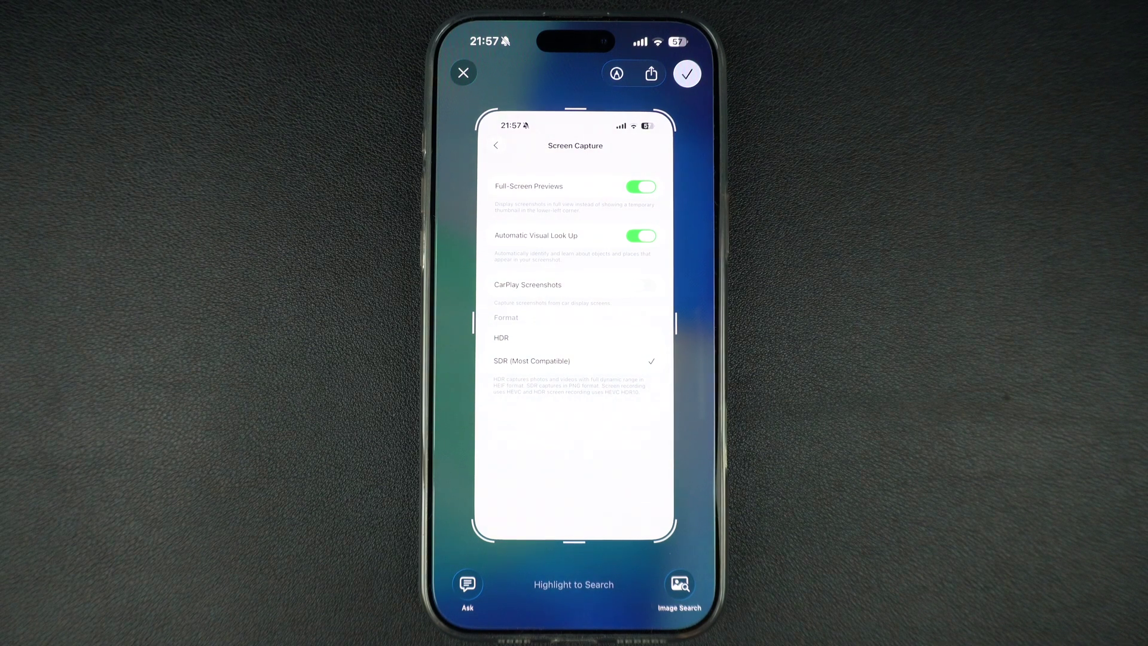
{"action": "left_click", "coordinate": [464, 73]}
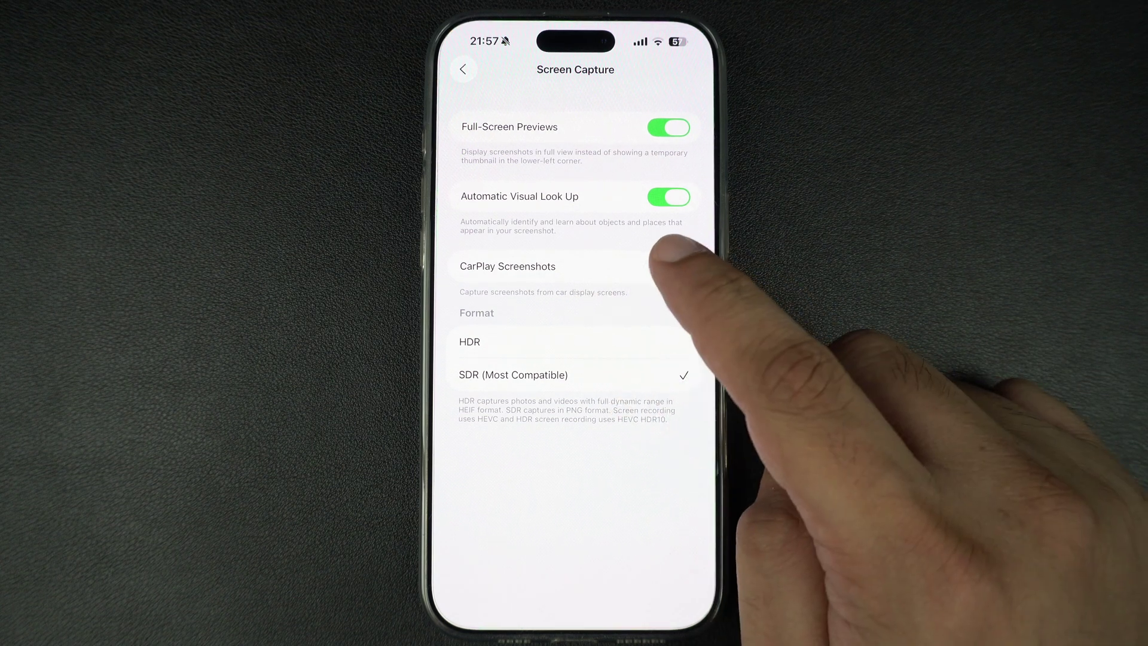
- Enable CarPlay Screenshots and switch the format between HDR and SDR, ending on SDR (Most Compatible)
{"action": "left_click", "coordinate": [669, 266]}
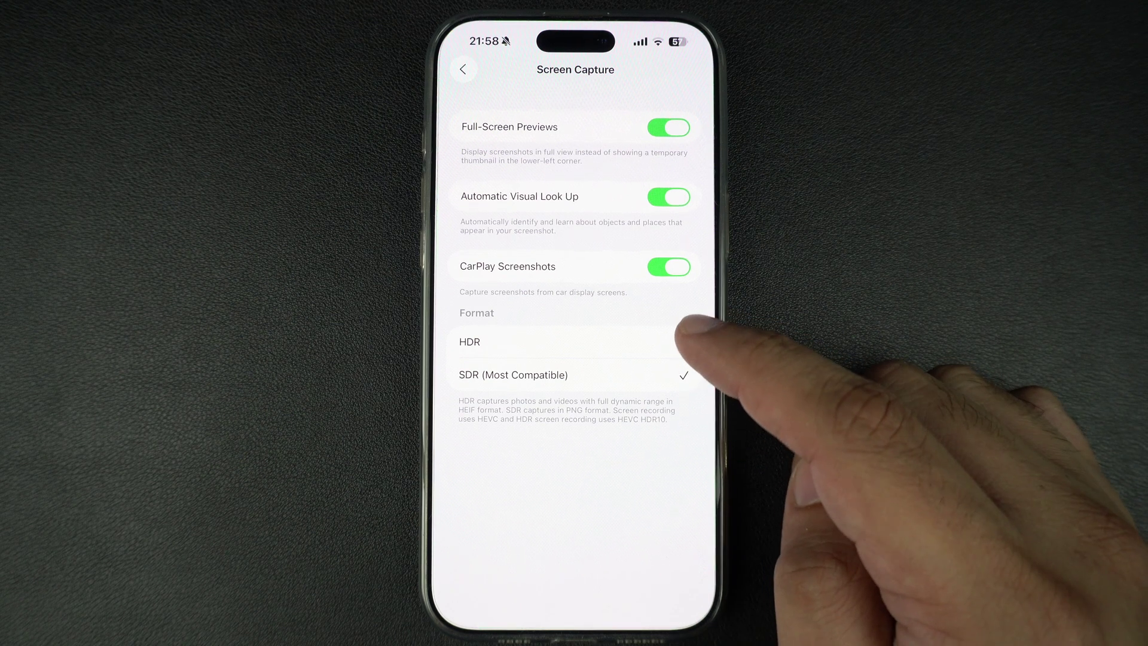
{"action": "left_click", "coordinate": [629, 342]}
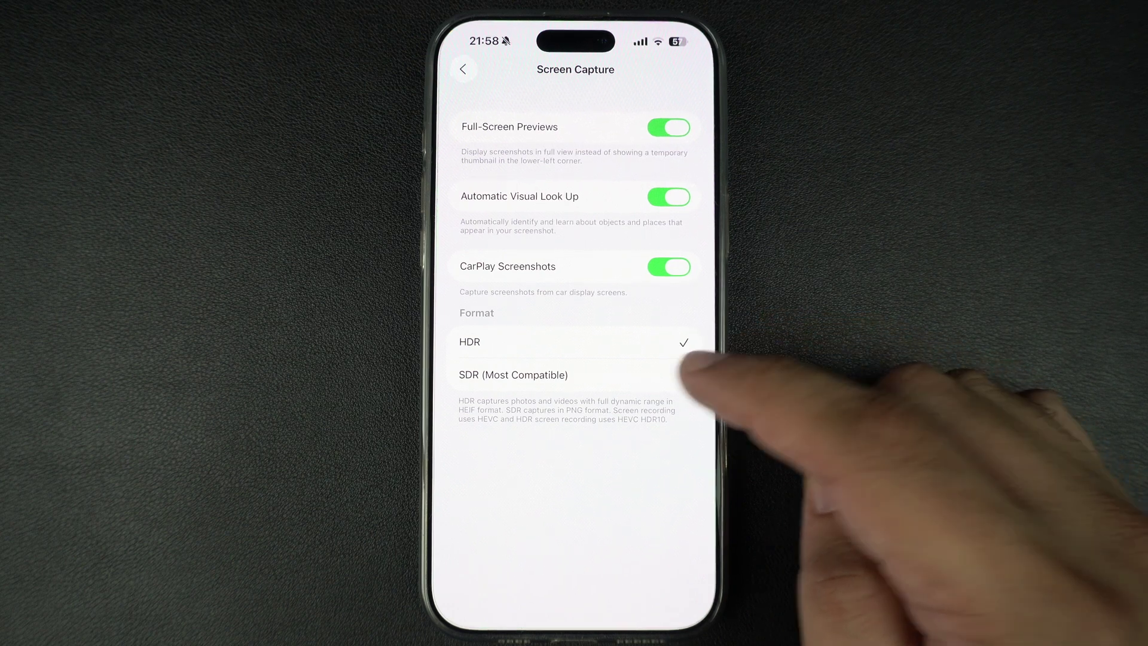
{"action": "left_click", "coordinate": [628, 376]}
{"action": "left_click", "coordinate": [628, 342]}
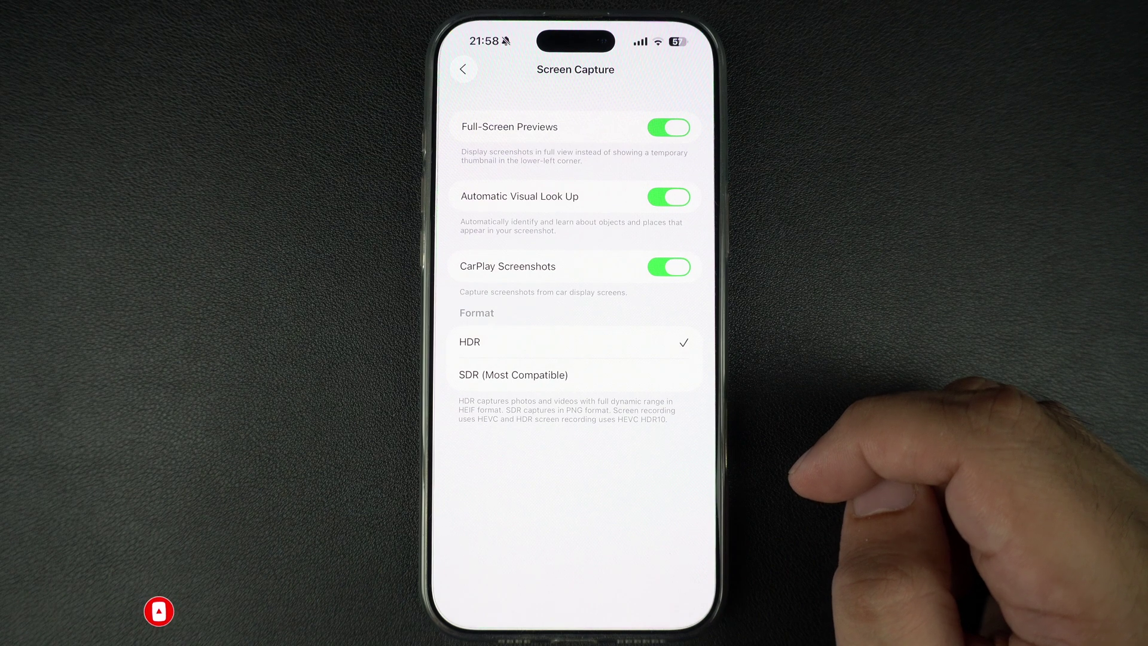
{"action": "left_click", "coordinate": [665, 375]}
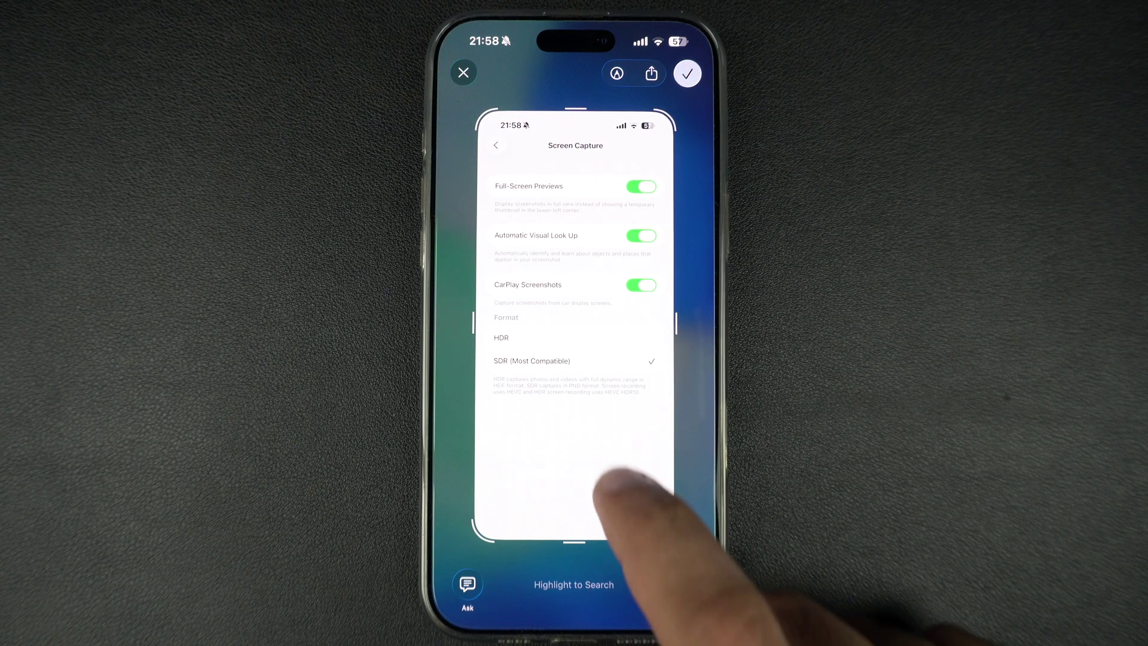
{"action": "left_click", "coordinate": [463, 70]}
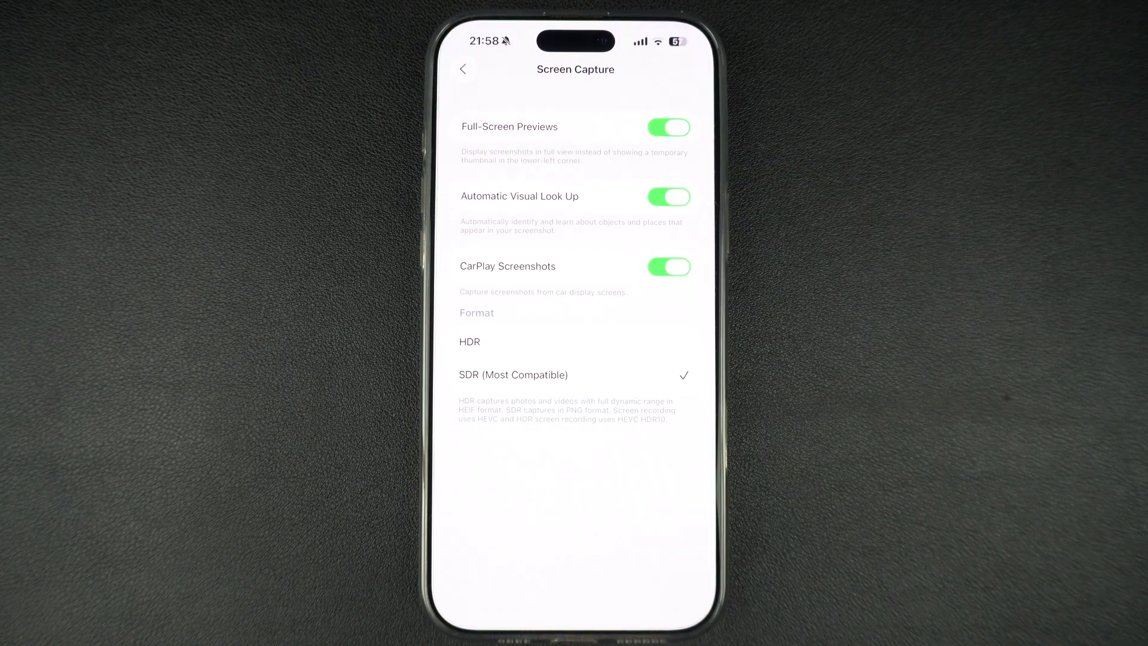